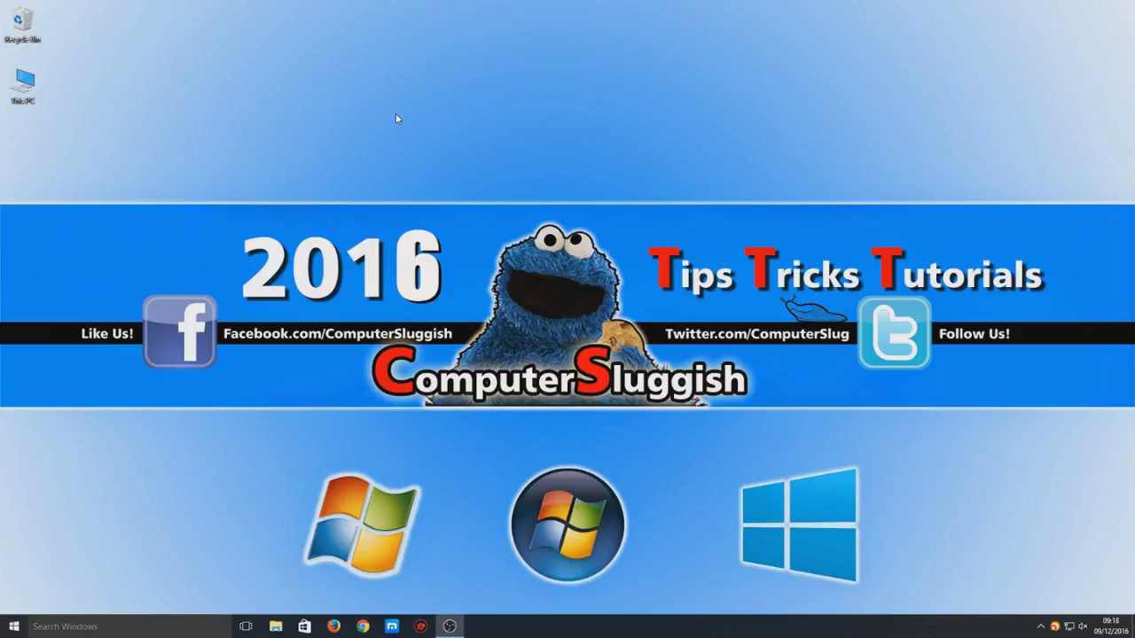
Step: Browse to Network > CHRISTIAN-PC in File Explorer, which shows 0 items
{"action": "left_click", "coordinate": [276, 627]}
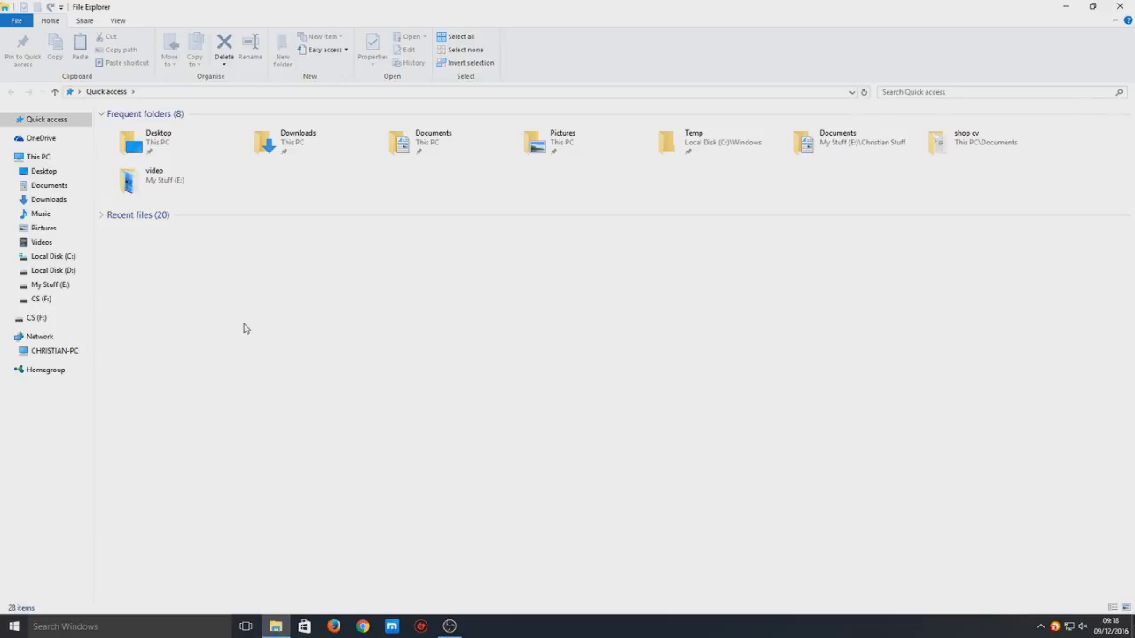
{"action": "left_click", "coordinate": [40, 340]}
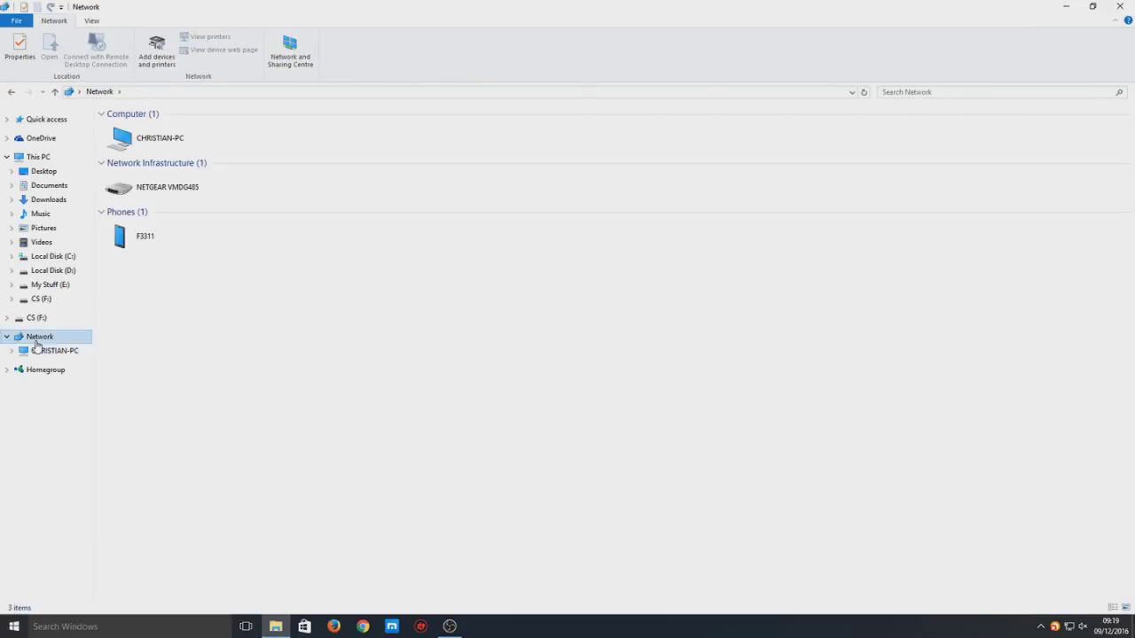
{"action": "left_click_drag", "start_coordinate": [239, 133], "coordinate": [197, 134]}
{"action": "left_click", "coordinate": [288, 142]}
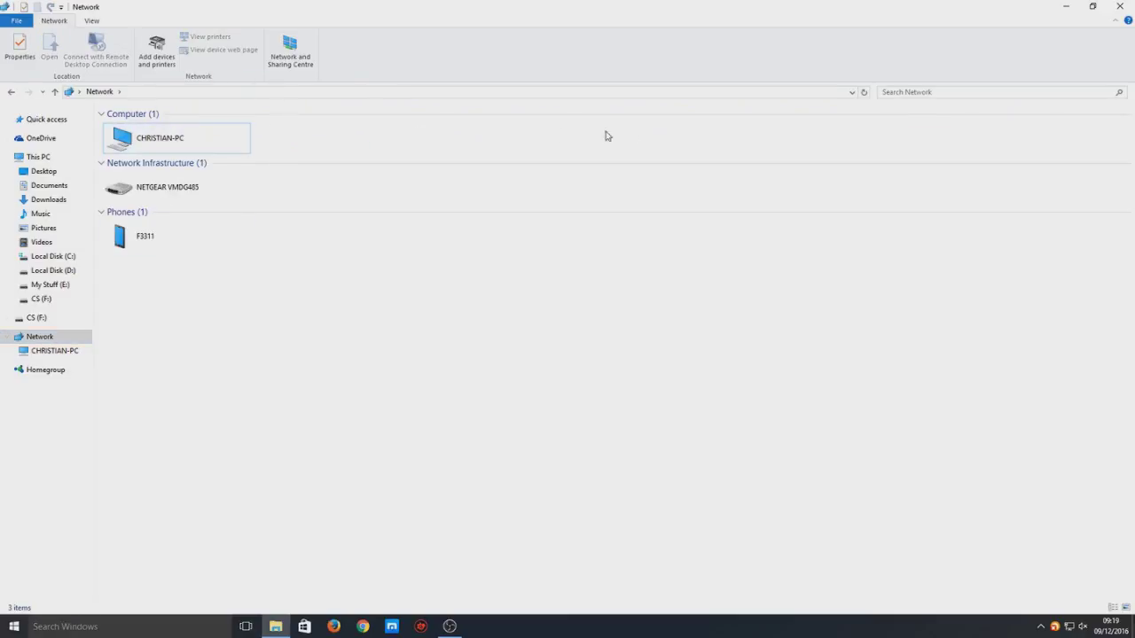
{"action": "left_click_drag", "start_coordinate": [271, 126], "coordinate": [321, 150]}
{"action": "double_click", "coordinate": [154, 135]}
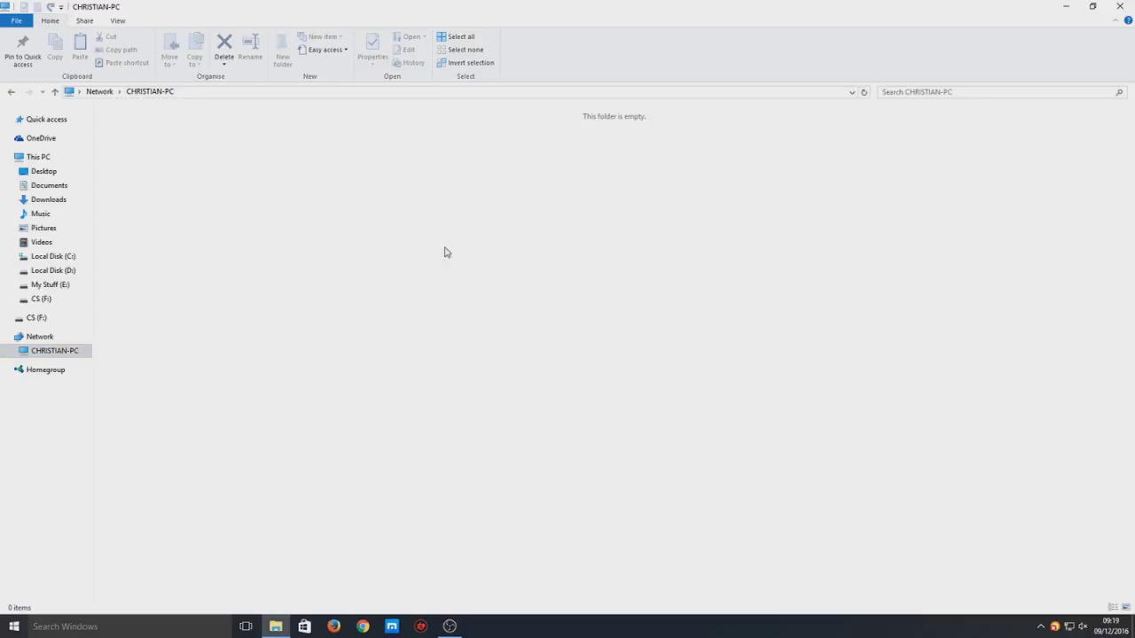
Step: Minimize Explorer and create a new desktop folder named test2
{"action": "left_click", "coordinate": [1068, 7]}
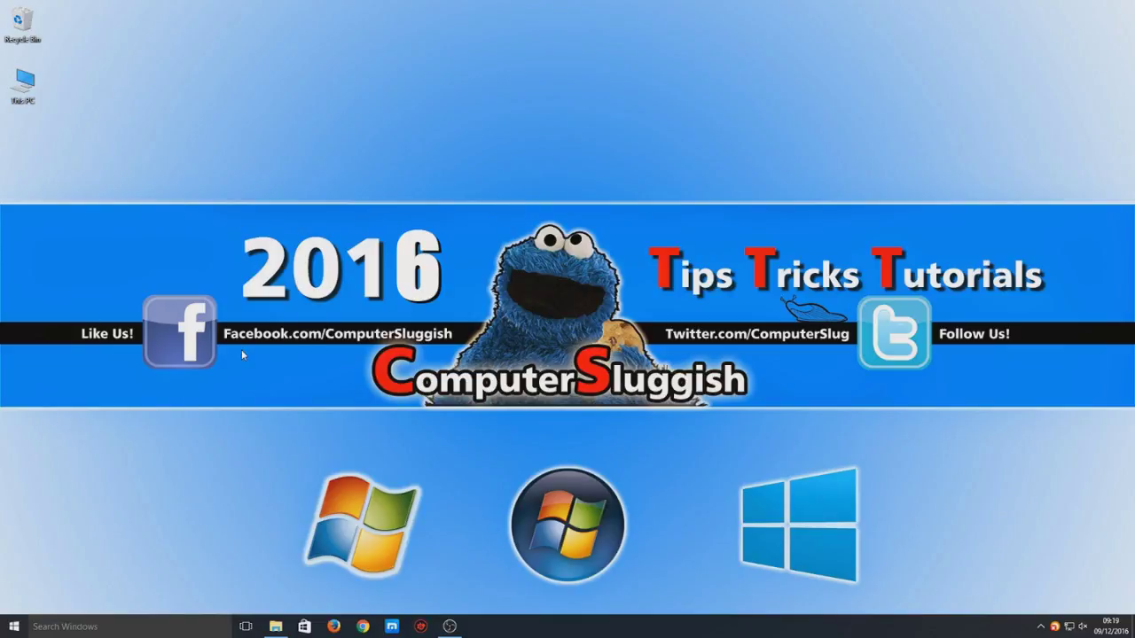
{"action": "right_click", "coordinate": [286, 70]}
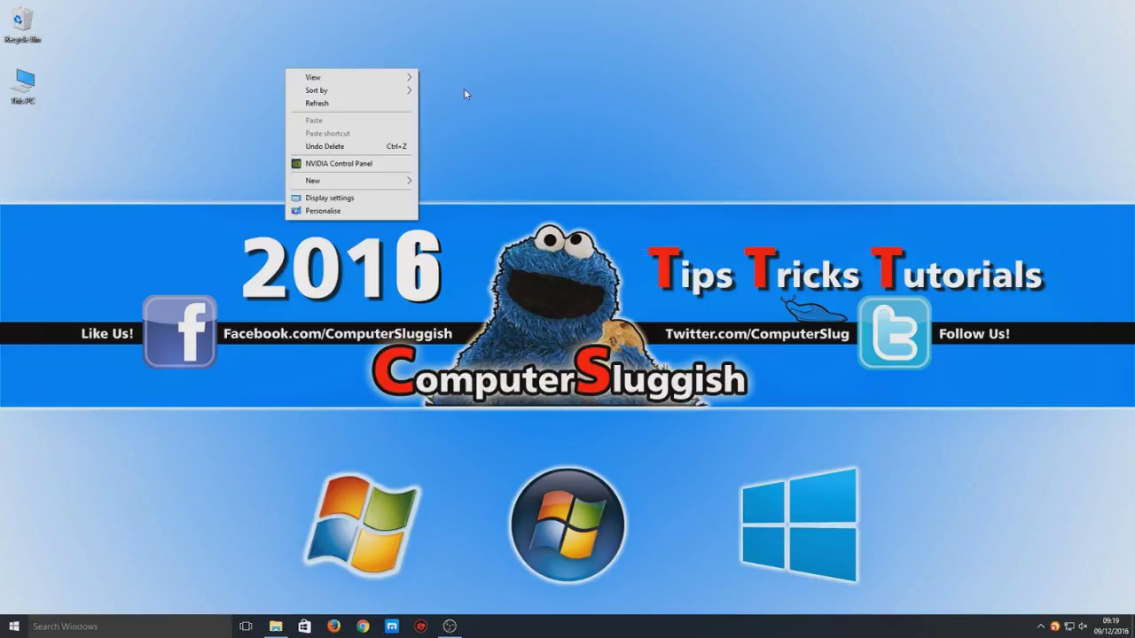
{"action": "mouse_move", "coordinate": [405, 183]}
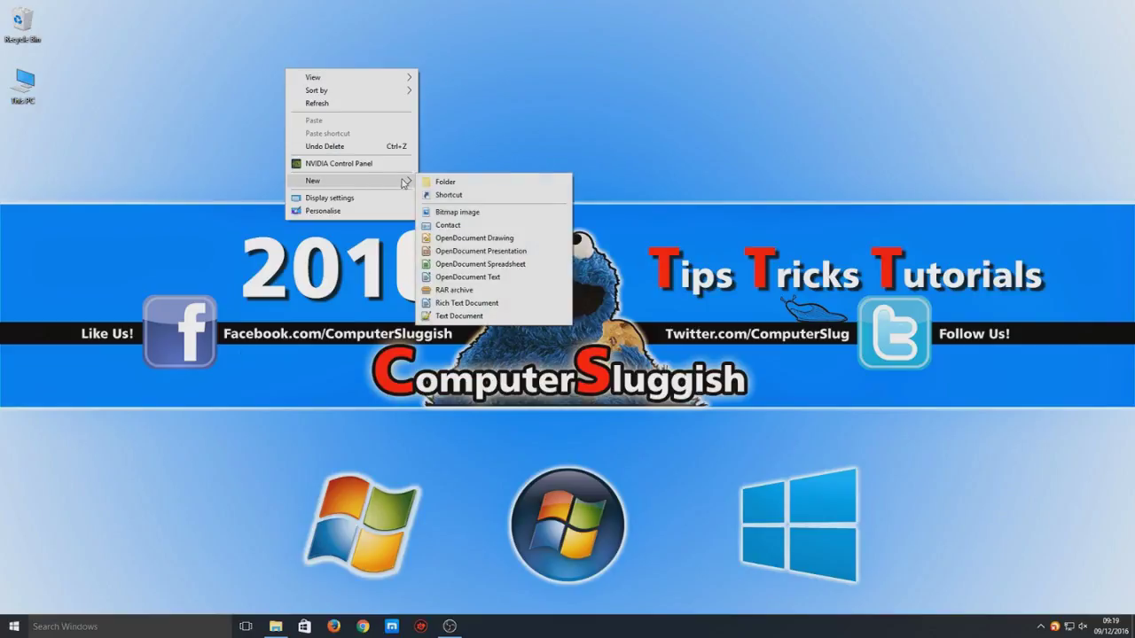
{"action": "left_click", "coordinate": [446, 182]}
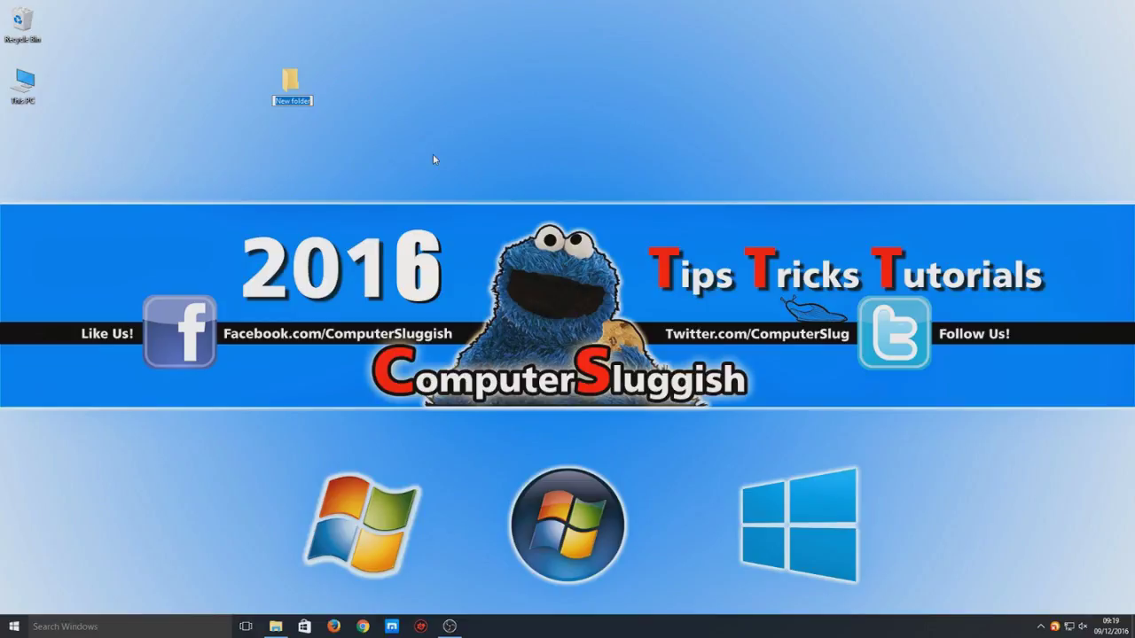
{"action": "type", "text": "sh"}
{"action": "type", "text": "2"}
{"action": "key", "text": "Return"}
Step: Add a New Rich Text Document inside test2 with its default name, then close the folder
{"action": "double_click", "coordinate": [305, 82]}
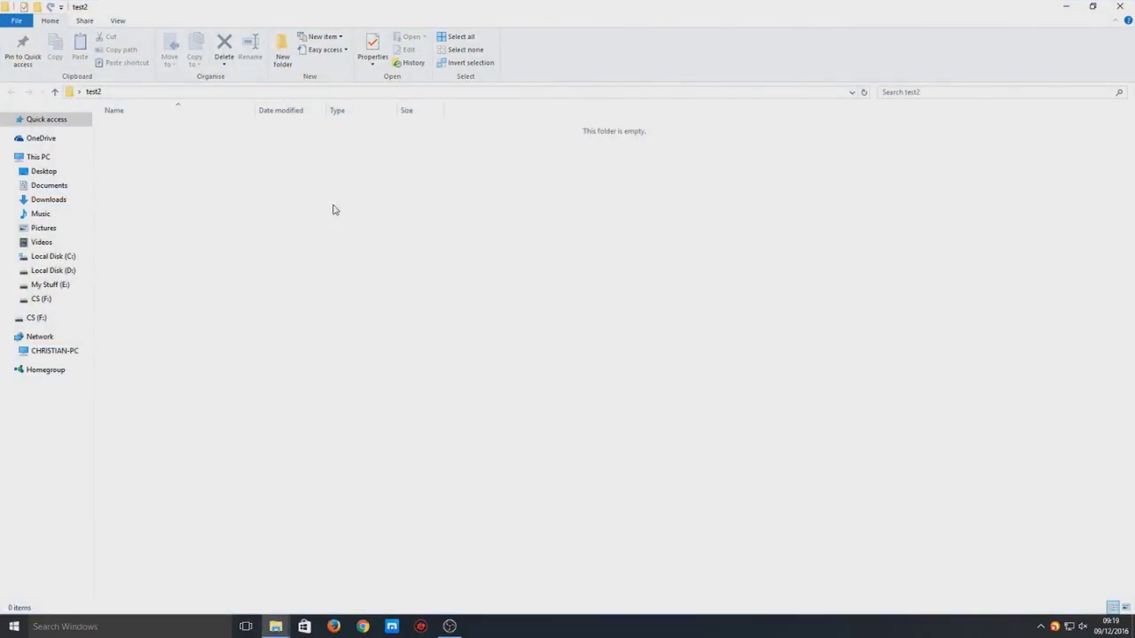
{"action": "right_click", "coordinate": [243, 201]}
{"action": "mouse_move", "coordinate": [325, 346]}
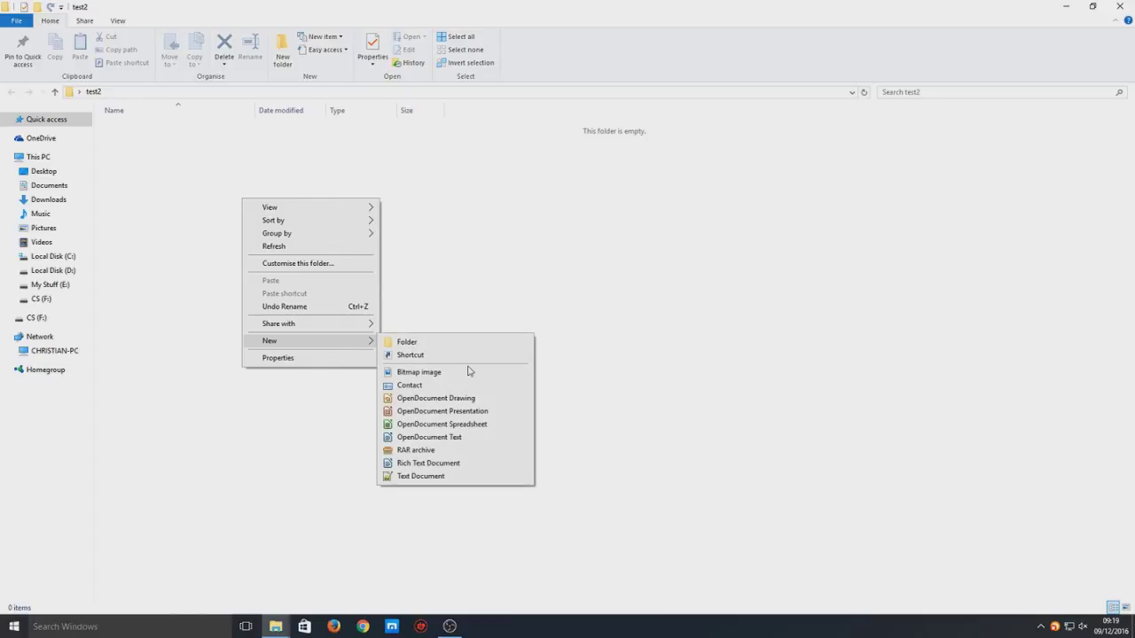
{"action": "left_click", "coordinate": [428, 463]}
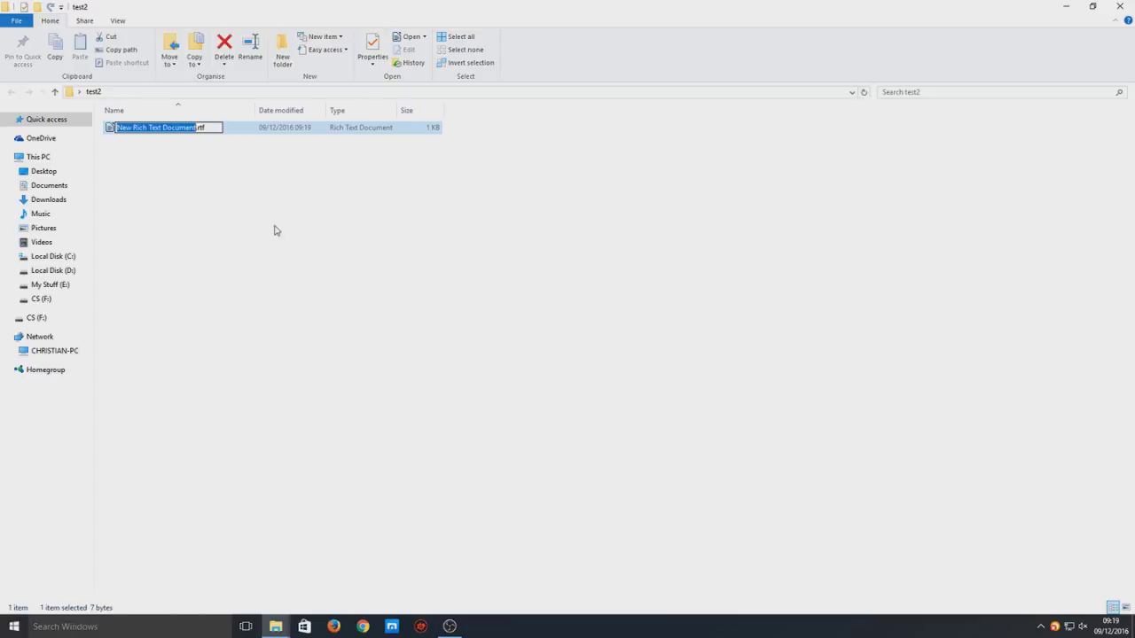
{"action": "key", "text": "Return"}
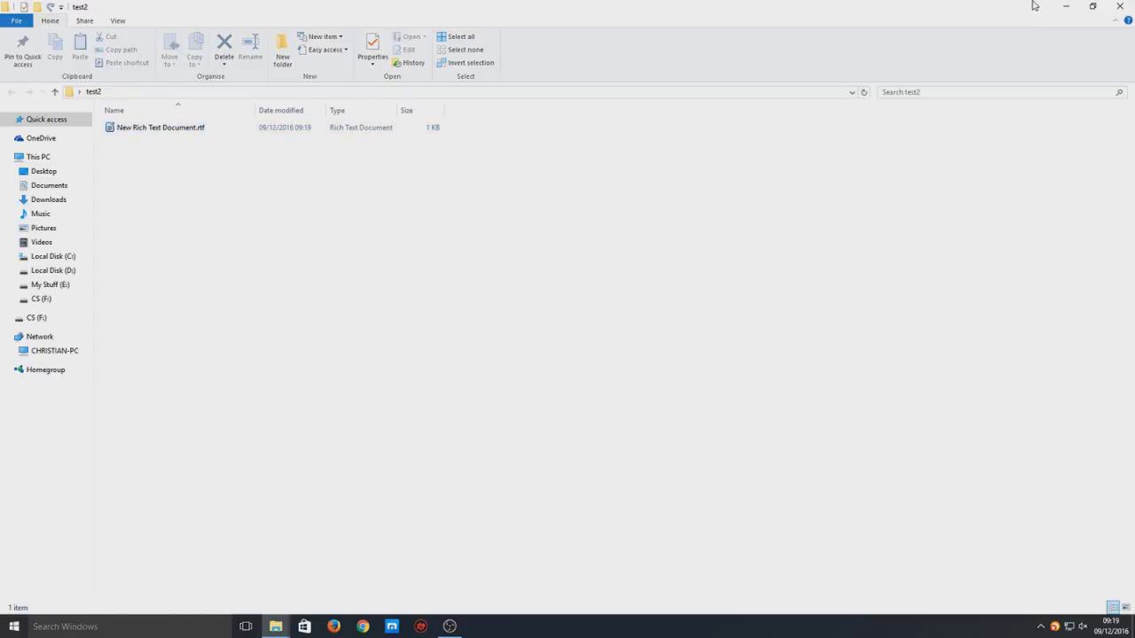
{"action": "left_click", "coordinate": [1120, 6]}
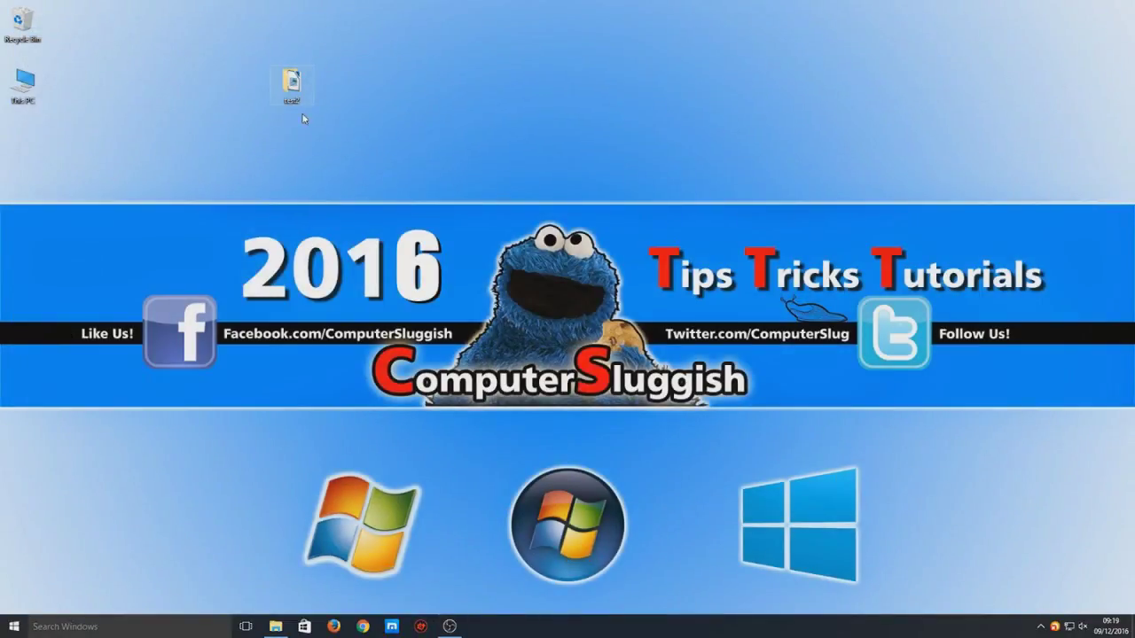
Step: Open test2's Properties on the Sharing tab, showing it as Not Shared
{"action": "right_click", "coordinate": [286, 80]}
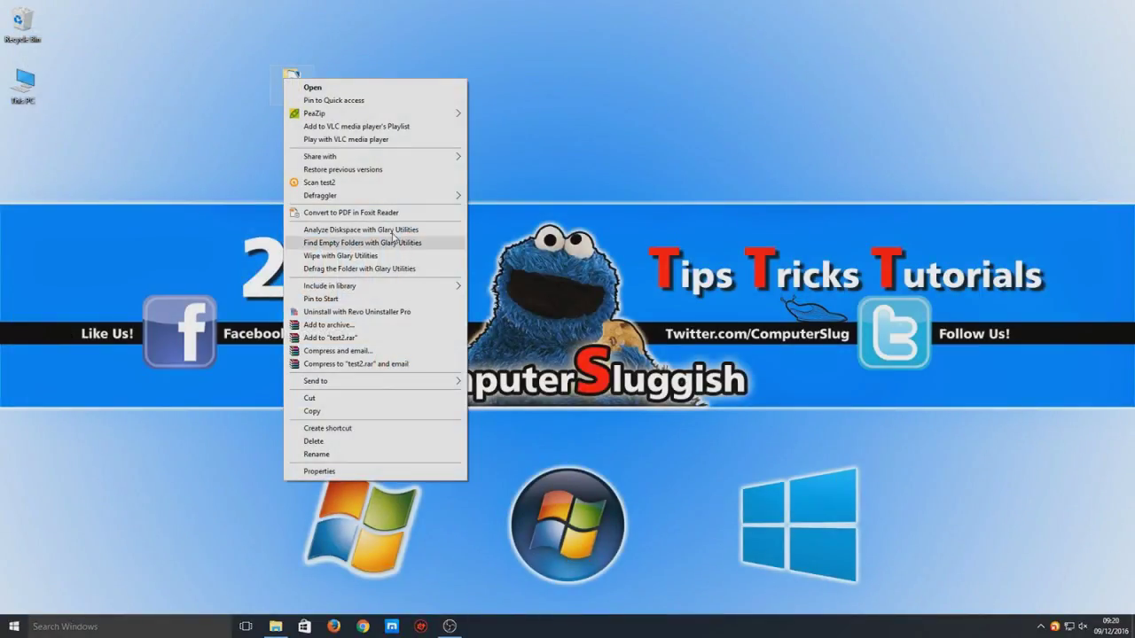
{"action": "left_click", "coordinate": [382, 476]}
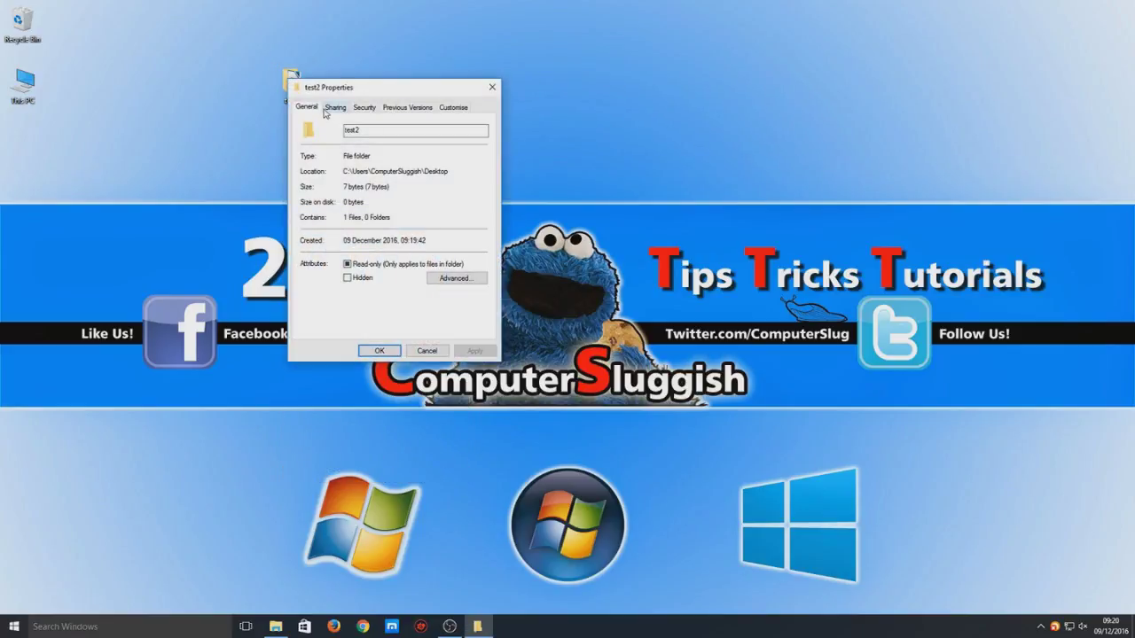
{"action": "left_click_drag", "start_coordinate": [360, 92], "coordinate": [418, 71]}
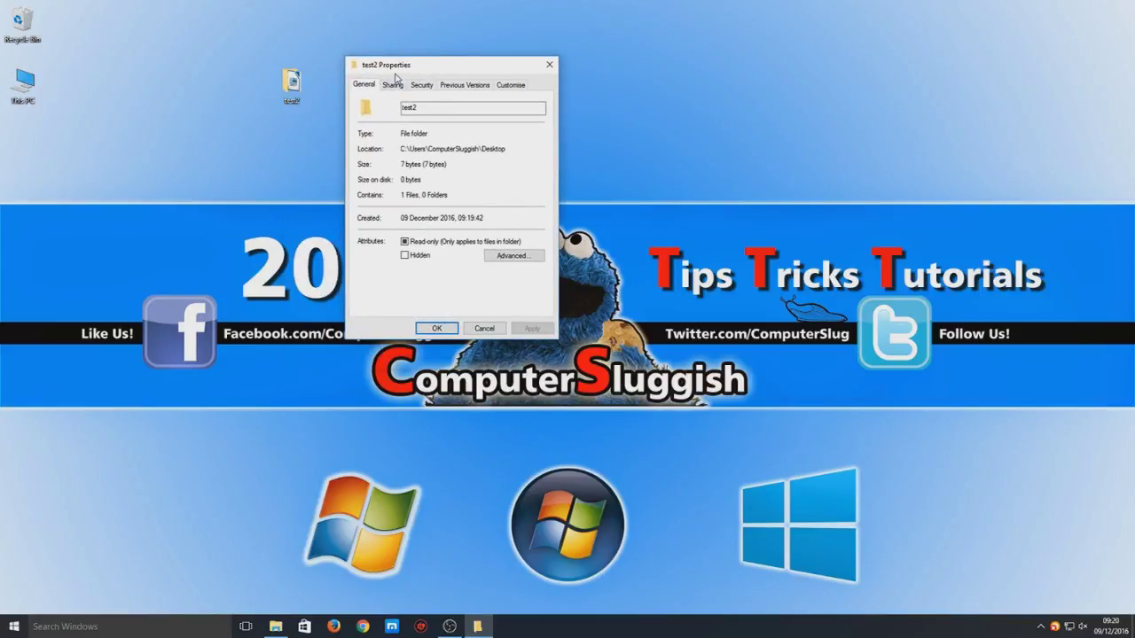
{"action": "left_click", "coordinate": [396, 86]}
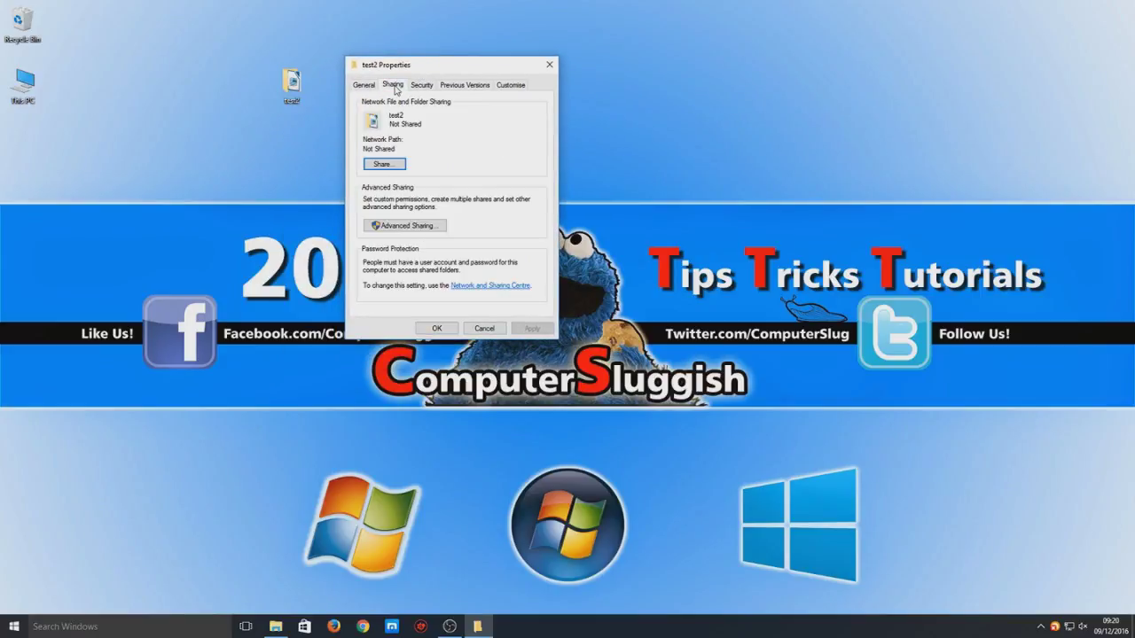
Step: Share test2 through the File Sharing dialog and confirm it is shared
{"action": "left_click", "coordinate": [384, 165]}
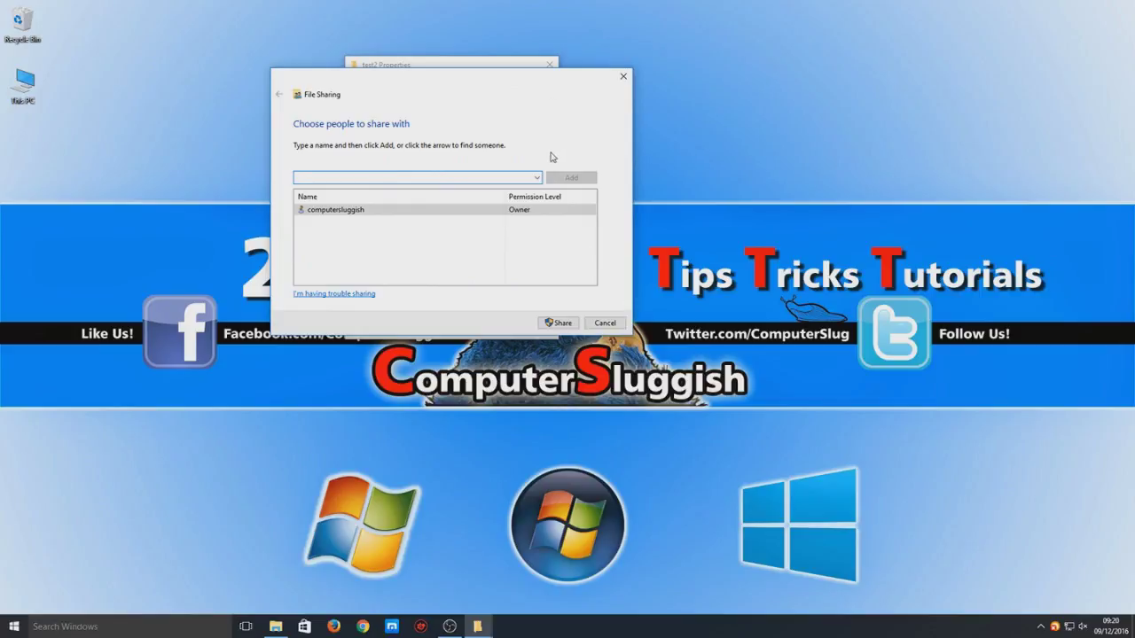
{"action": "left_click", "coordinate": [558, 323]}
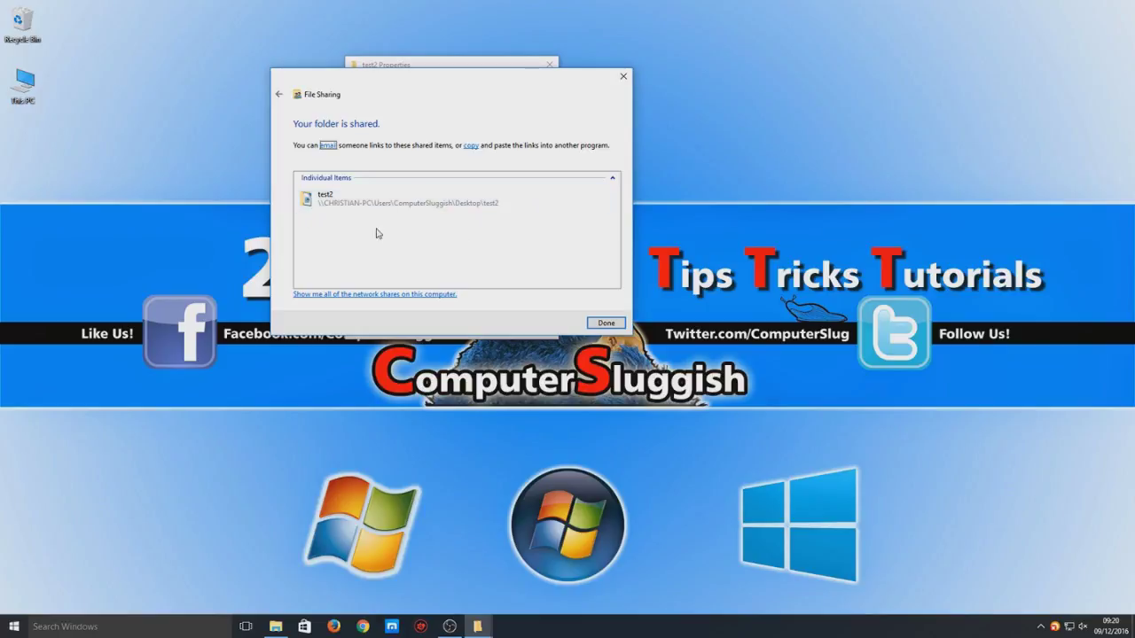
{"action": "left_click", "coordinate": [607, 324]}
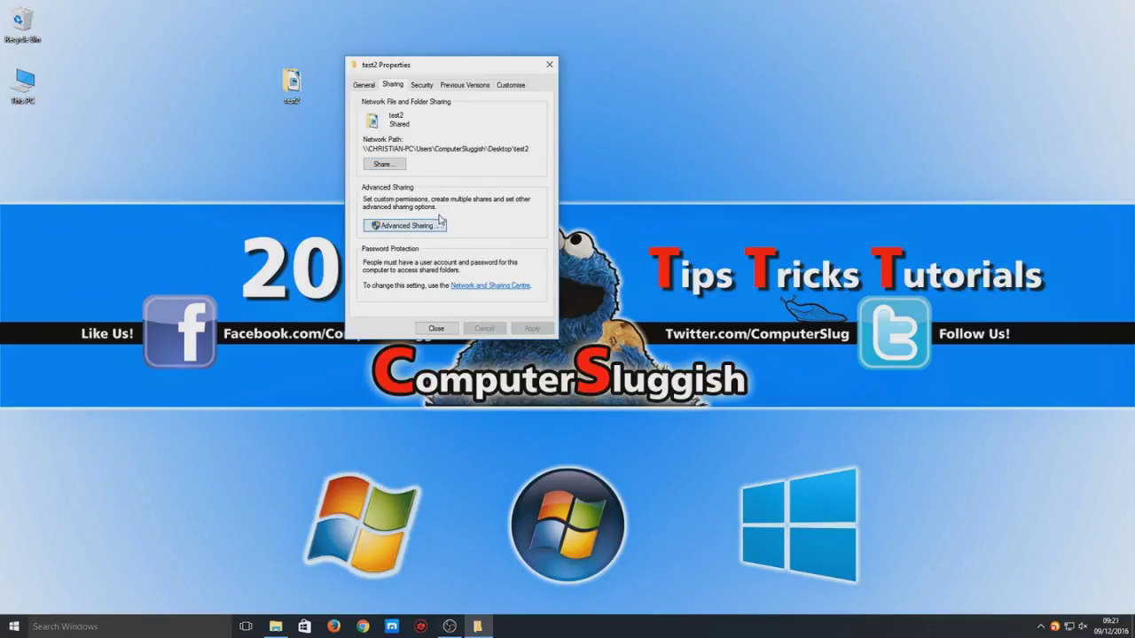
Step: Enable Advanced Sharing on test2, grant Everyone Full Control, and close Properties
{"action": "left_click", "coordinate": [434, 230]}
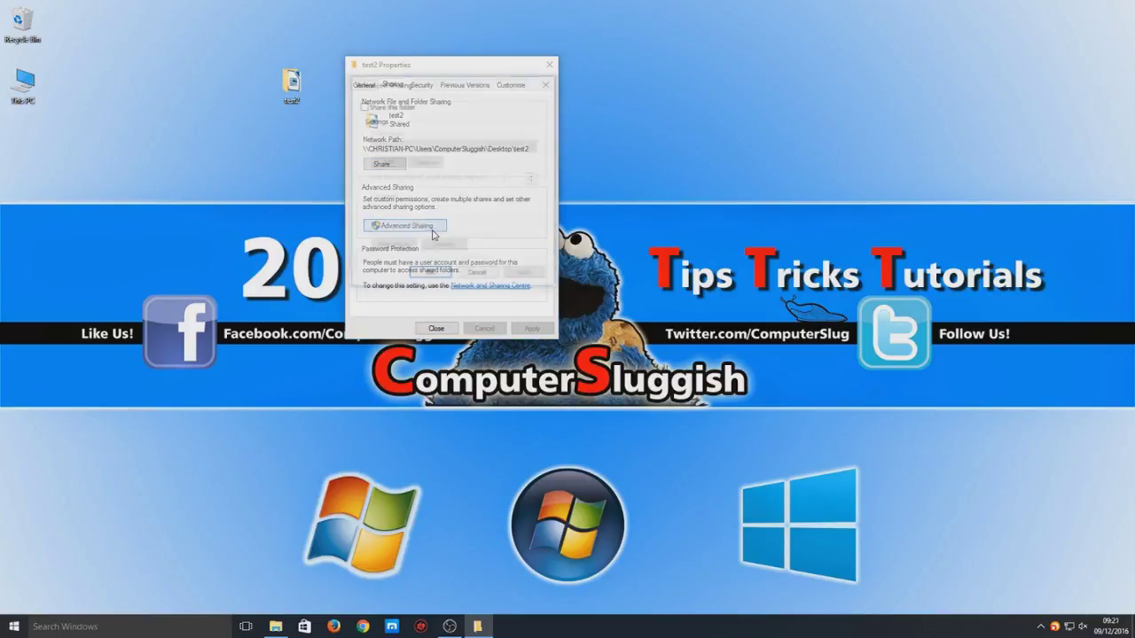
{"action": "left_click_drag", "start_coordinate": [459, 89], "coordinate": [732, 139]}
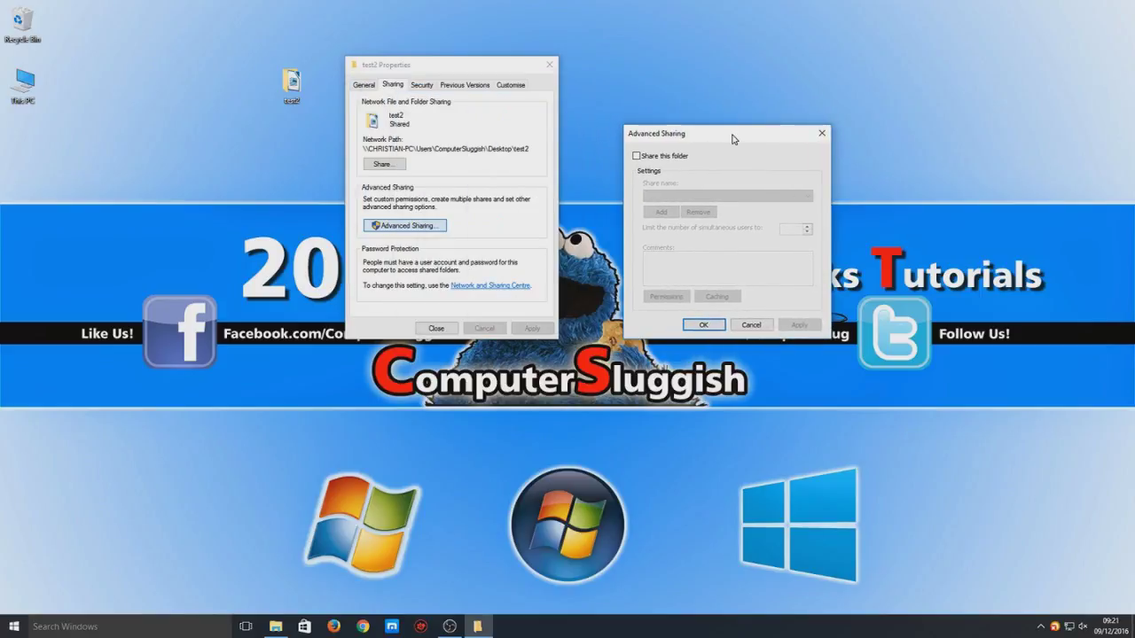
{"action": "left_click", "coordinate": [654, 158]}
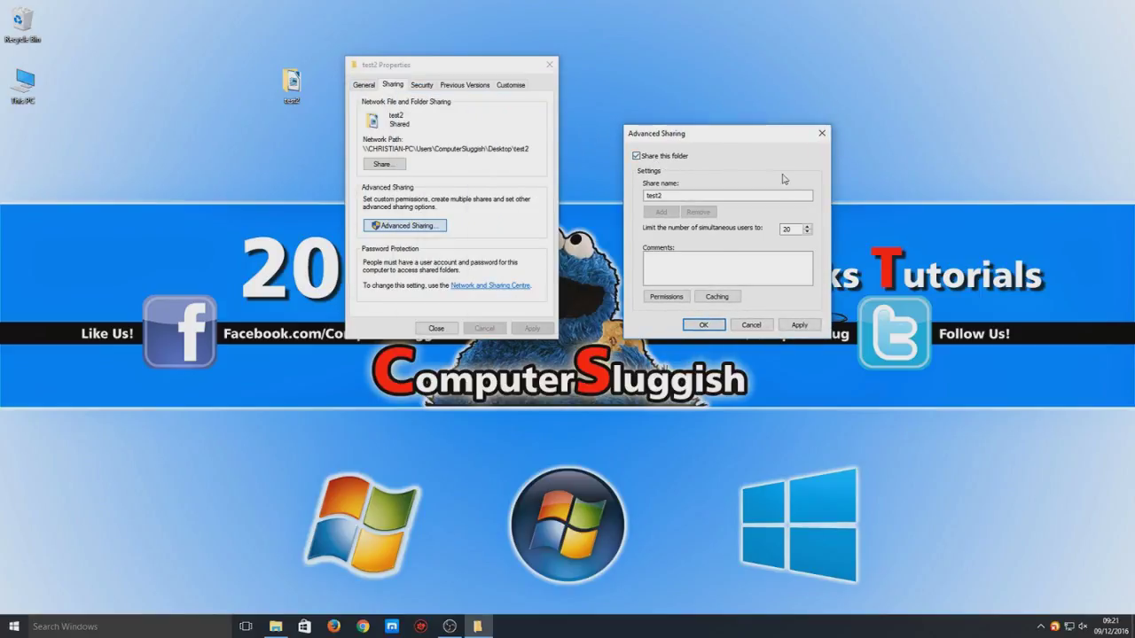
{"action": "left_click", "coordinate": [681, 300]}
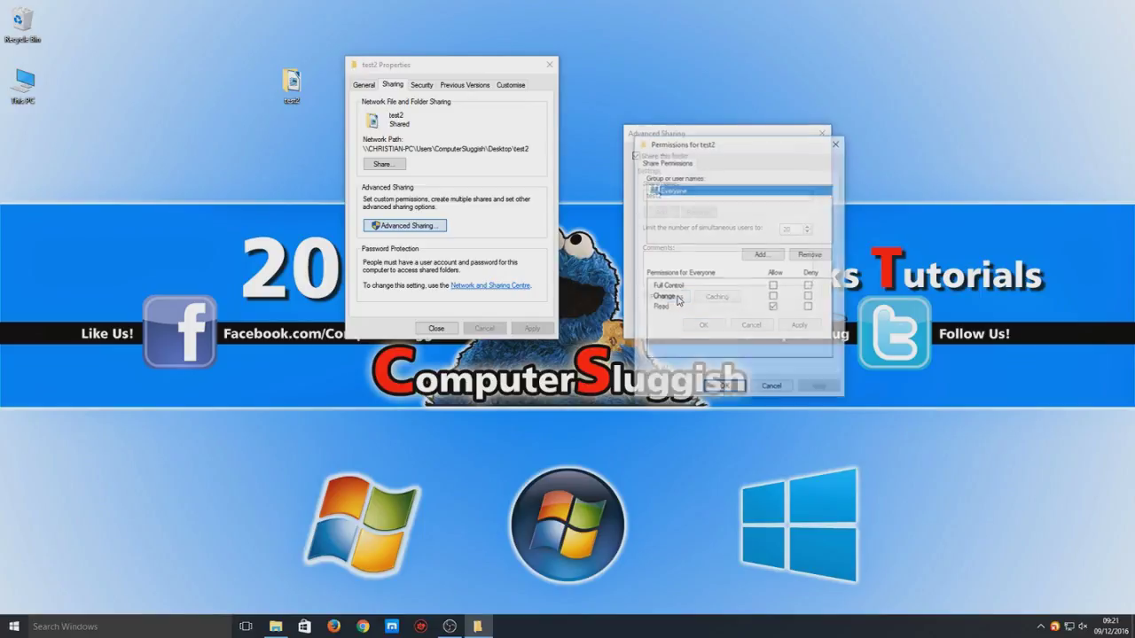
{"action": "left_click", "coordinate": [775, 288]}
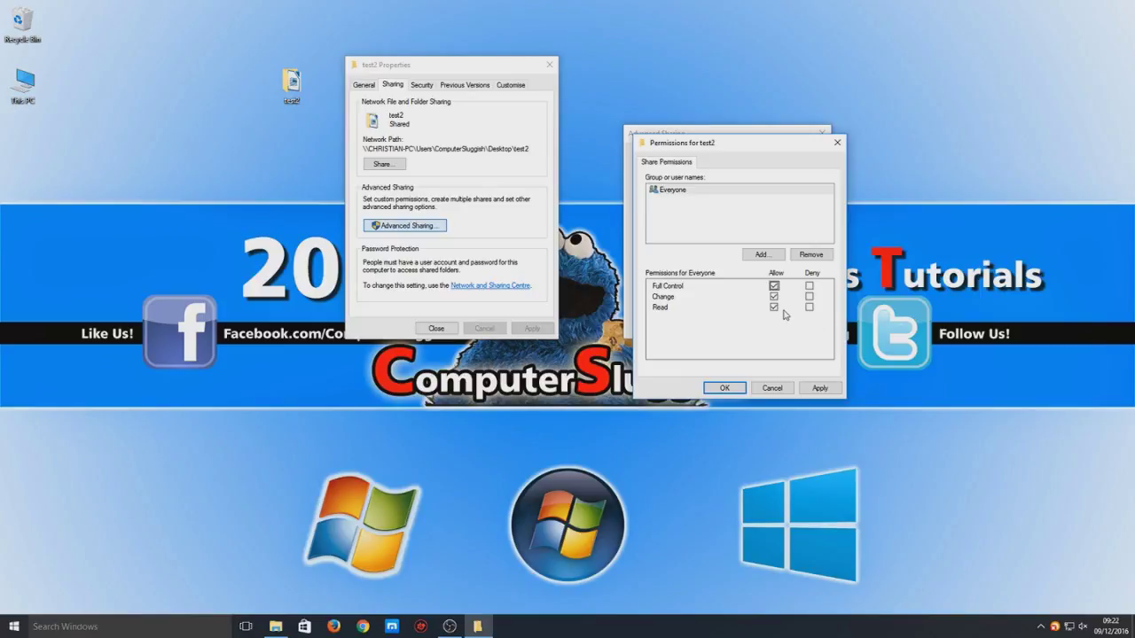
{"action": "left_click", "coordinate": [832, 391]}
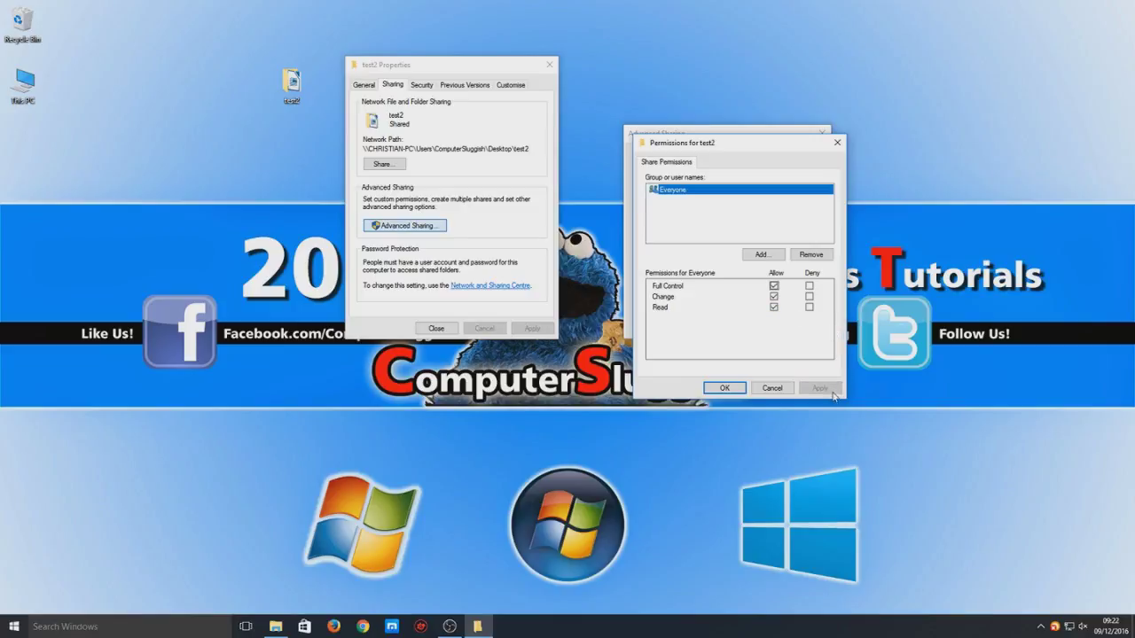
{"action": "left_click", "coordinate": [724, 388]}
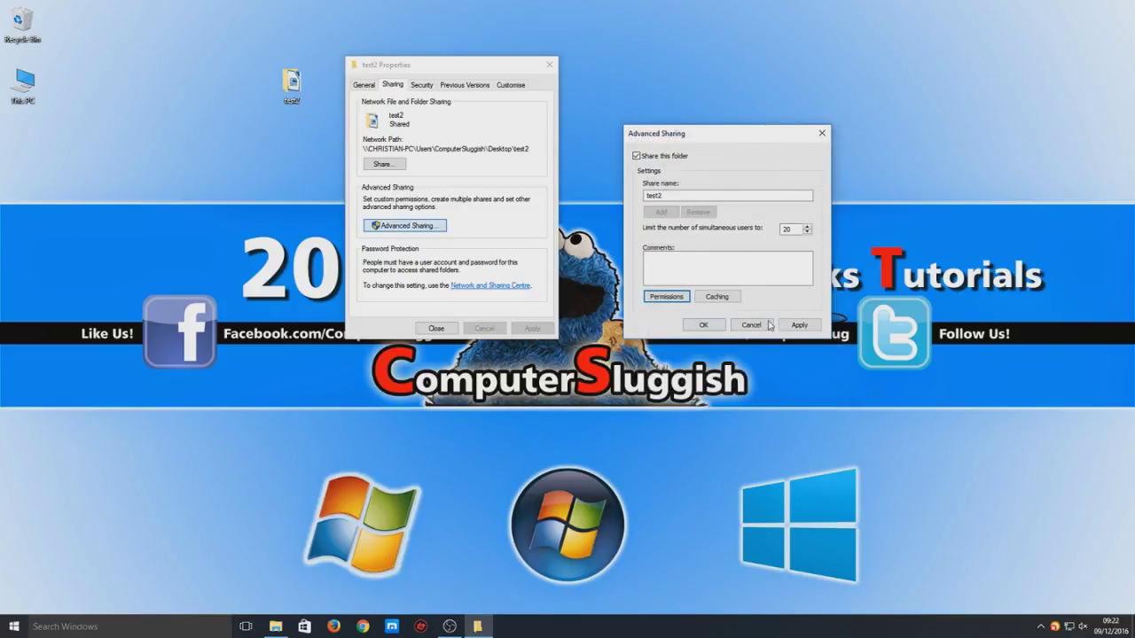
{"action": "left_click", "coordinate": [703, 326]}
{"action": "left_click", "coordinate": [435, 328]}
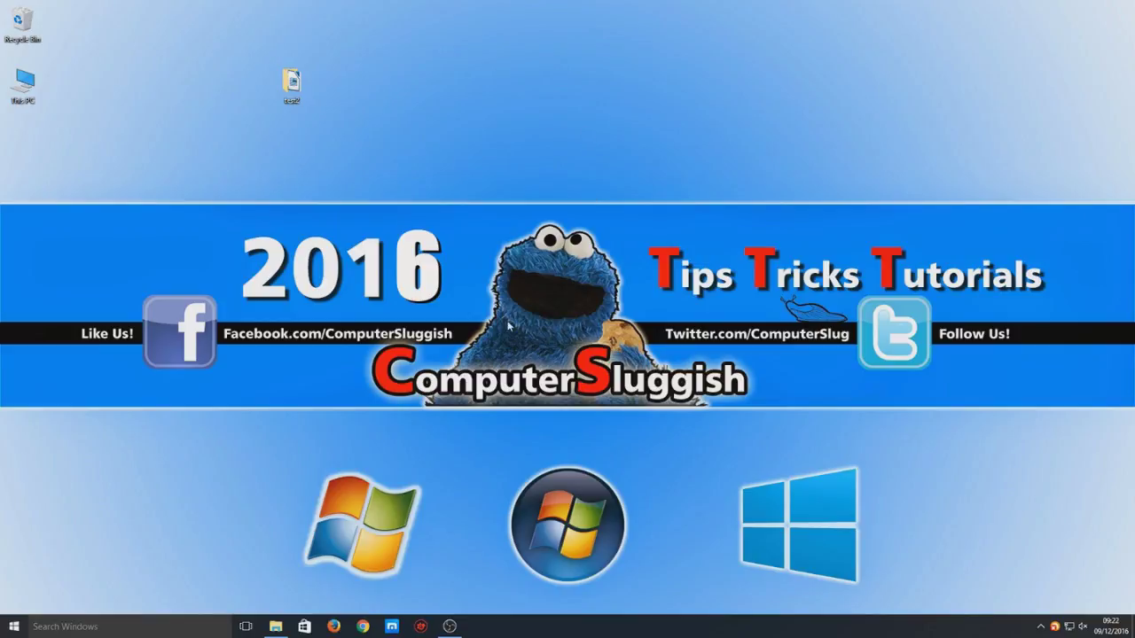
Step: Refresh CHRISTIAN-PC's view in File Explorer so the new share appears
{"action": "left_click", "coordinate": [276, 626]}
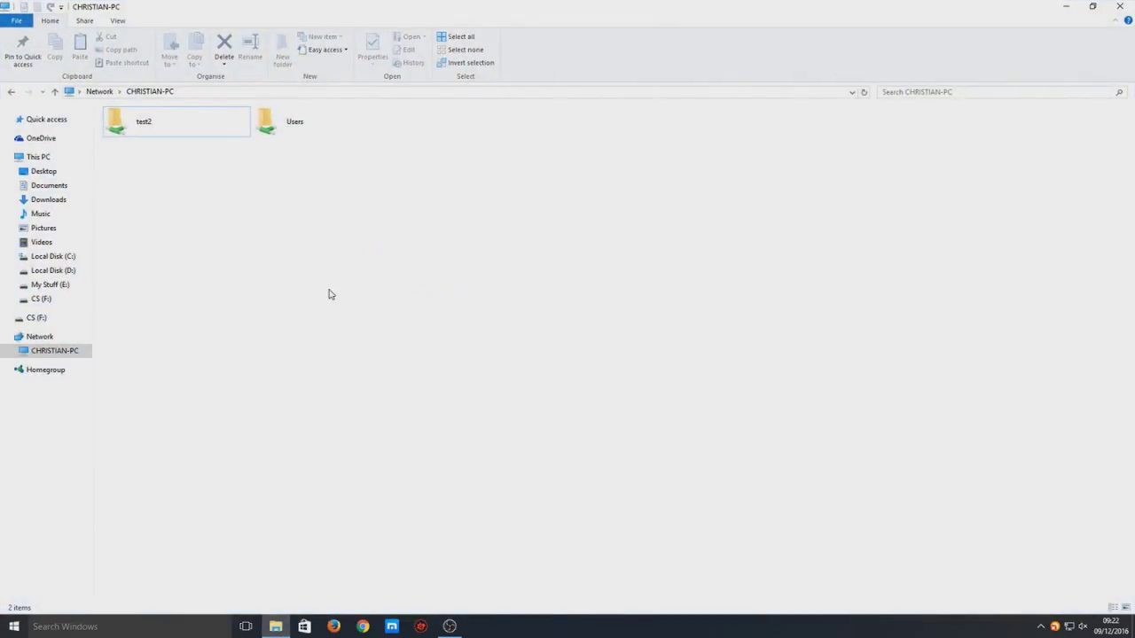
{"action": "right_click", "coordinate": [259, 211]}
{"action": "left_click", "coordinate": [319, 263]}
Step: Open the shared test2 folder and launch New Rich Text Document.rtf over the network
{"action": "left_click", "coordinate": [176, 124]}
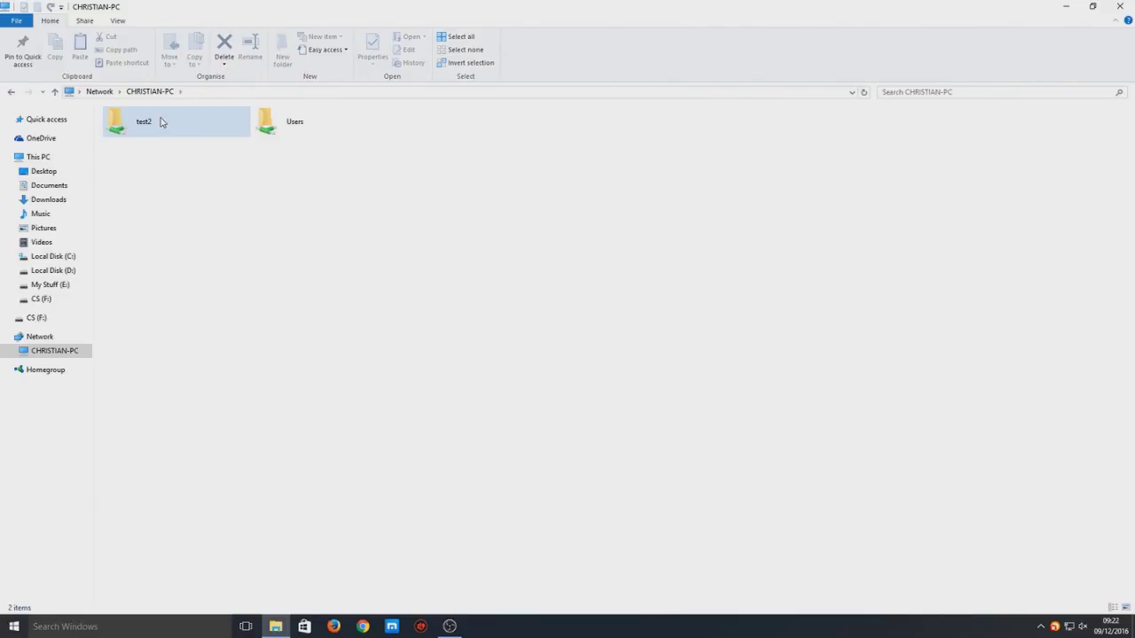
{"action": "double_click", "coordinate": [161, 122]}
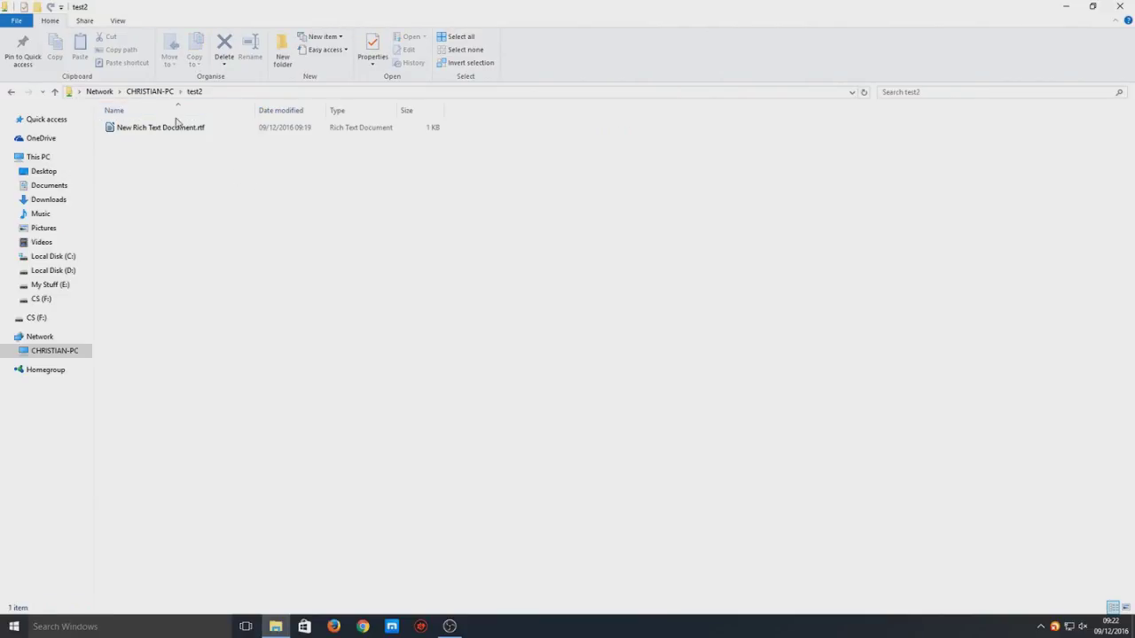
{"action": "left_click", "coordinate": [163, 96]}
{"action": "double_click", "coordinate": [159, 134]}
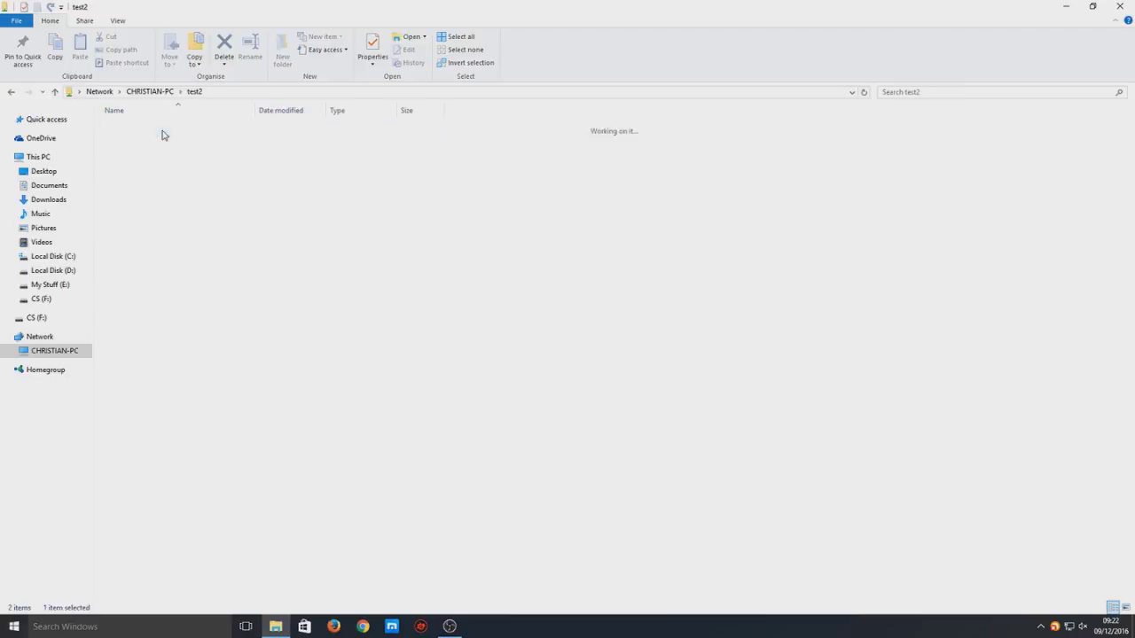
{"action": "double_click", "coordinate": [188, 129]}
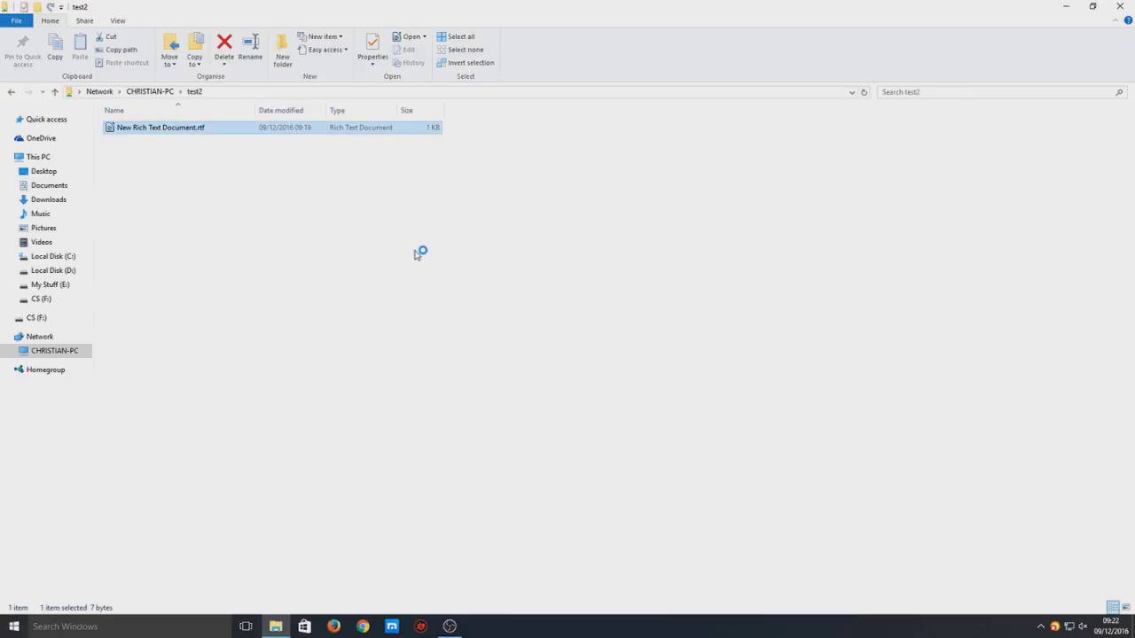